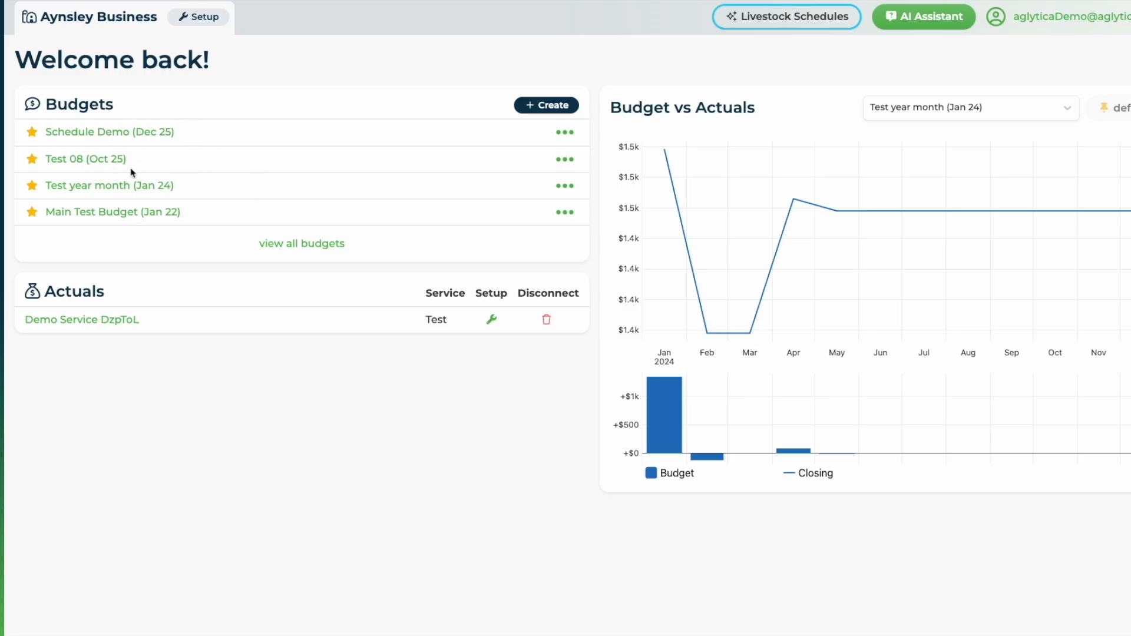
# Open the Schedule Demo budget and create the Sheep Demo livestock schedule for it.
pyautogui.click(112, 134)
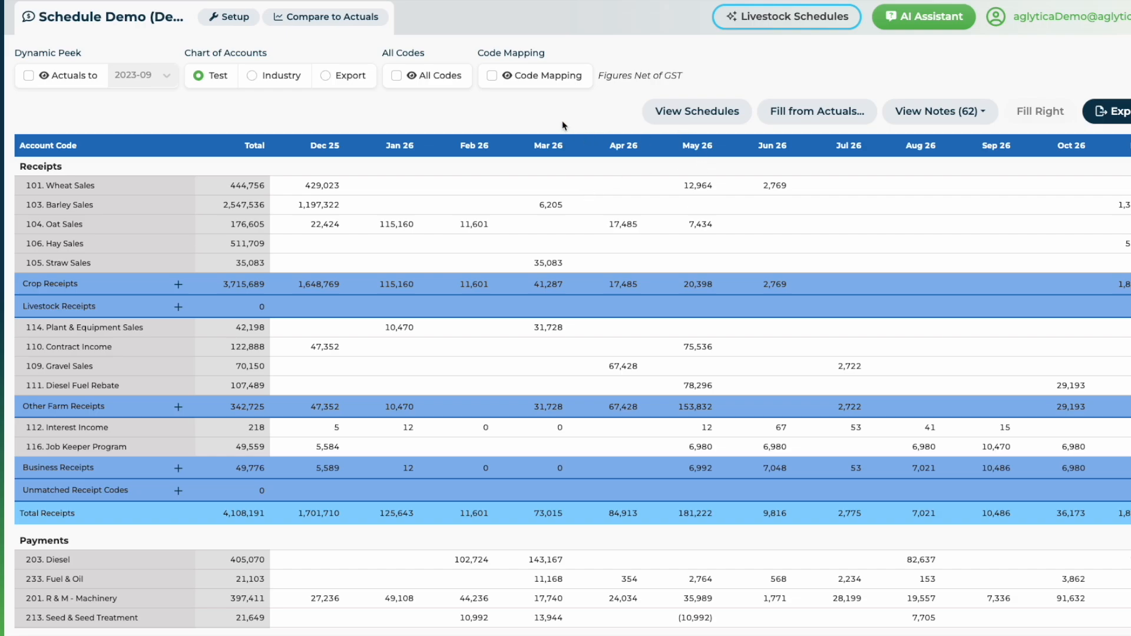
pyautogui.click(695, 115)
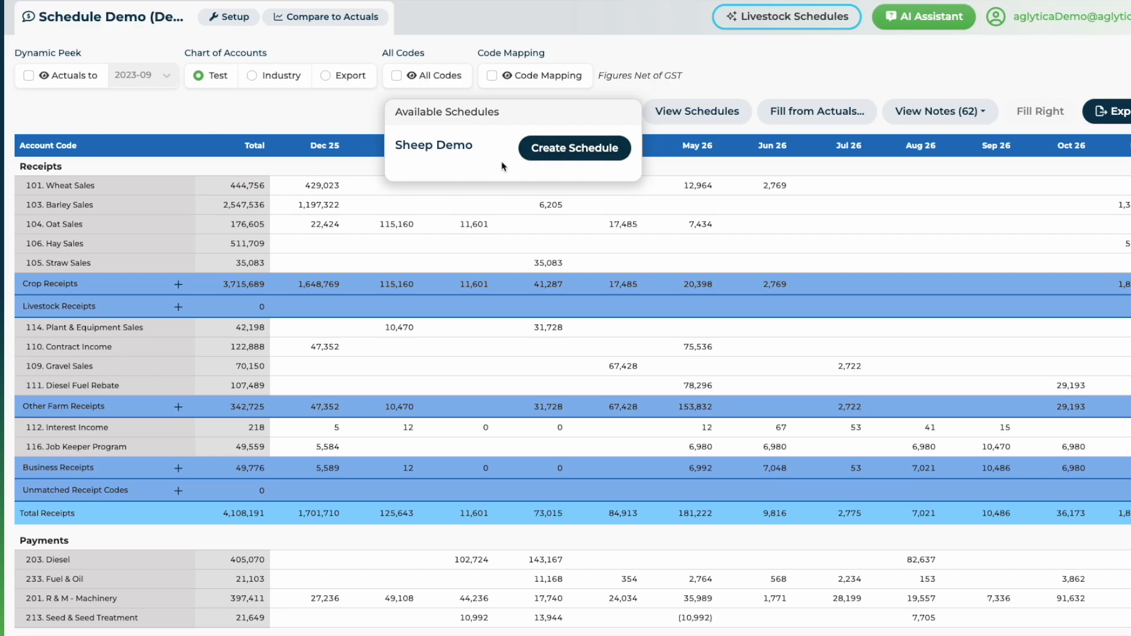
pyautogui.click(575, 148)
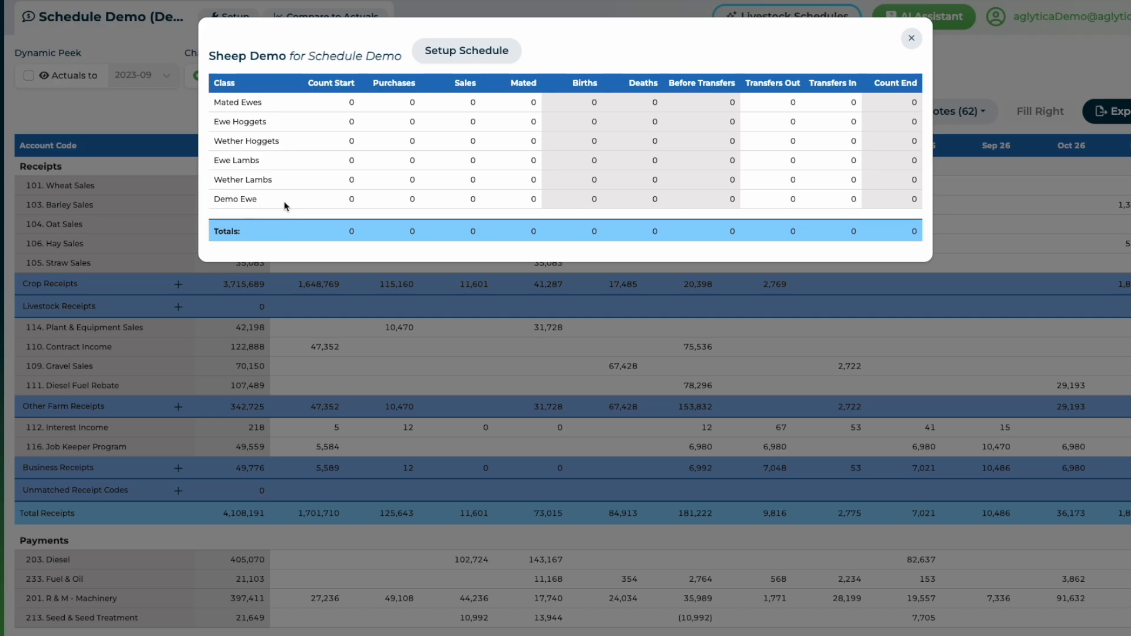
# Enter starting counts of 100 Mated Ewes, 100 Ewe Hoggets, 200 Ewe Lambs and 100 Demo Ewe.
pyautogui.click(350, 103)
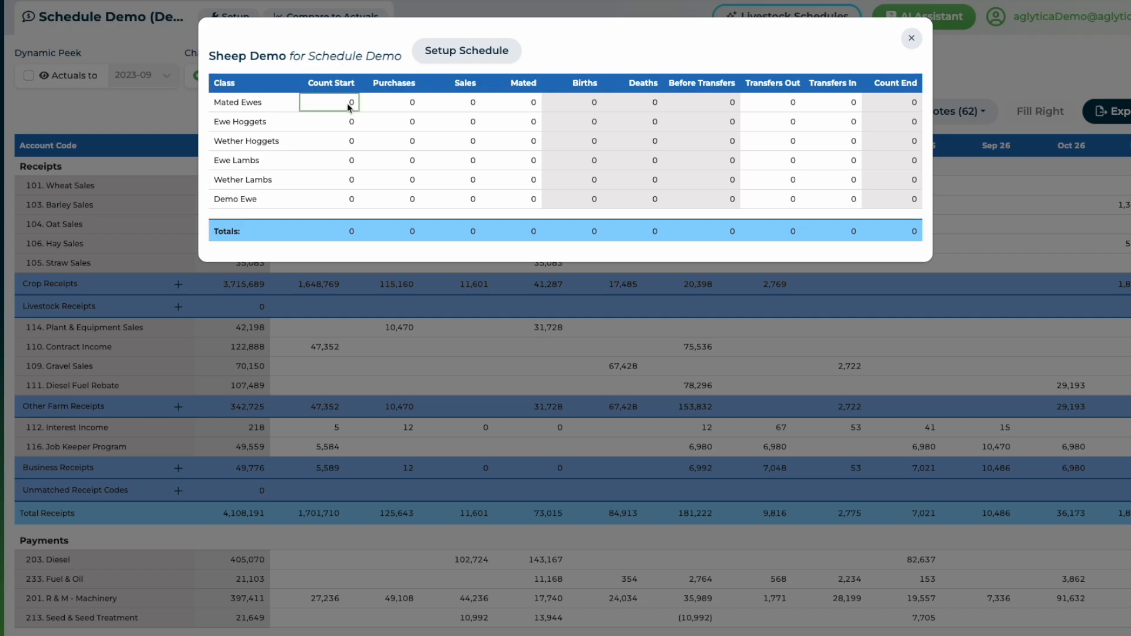
pyautogui.write('100')
pyautogui.click(345, 122)
pyautogui.write('100')
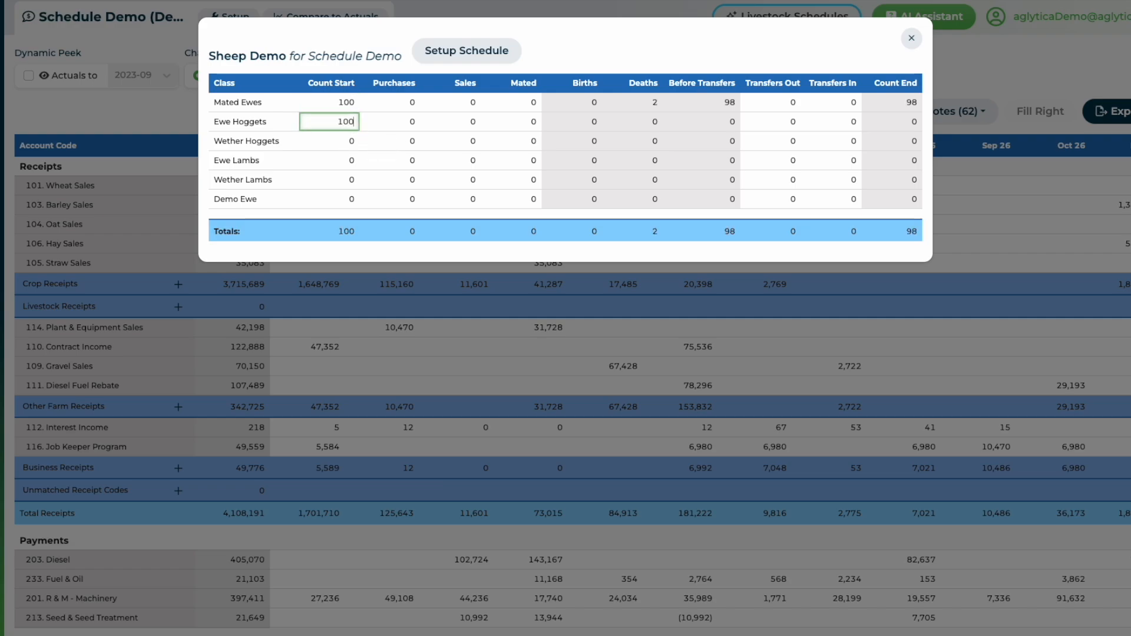
pyautogui.click(348, 164)
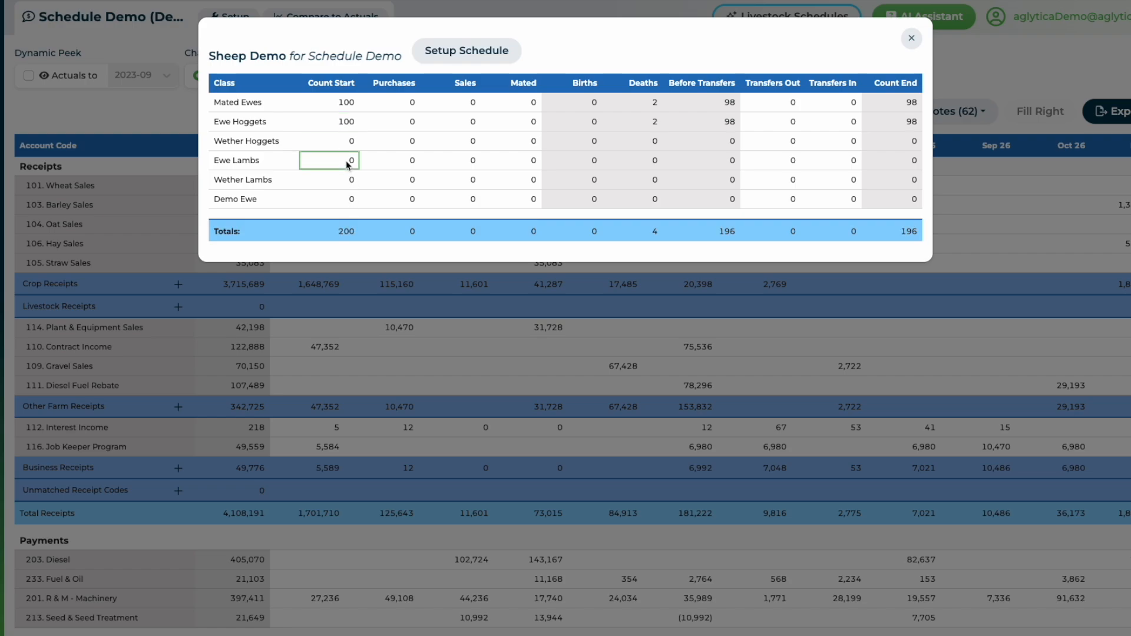
pyautogui.write('200')
pyautogui.click(336, 195)
pyautogui.write('100')
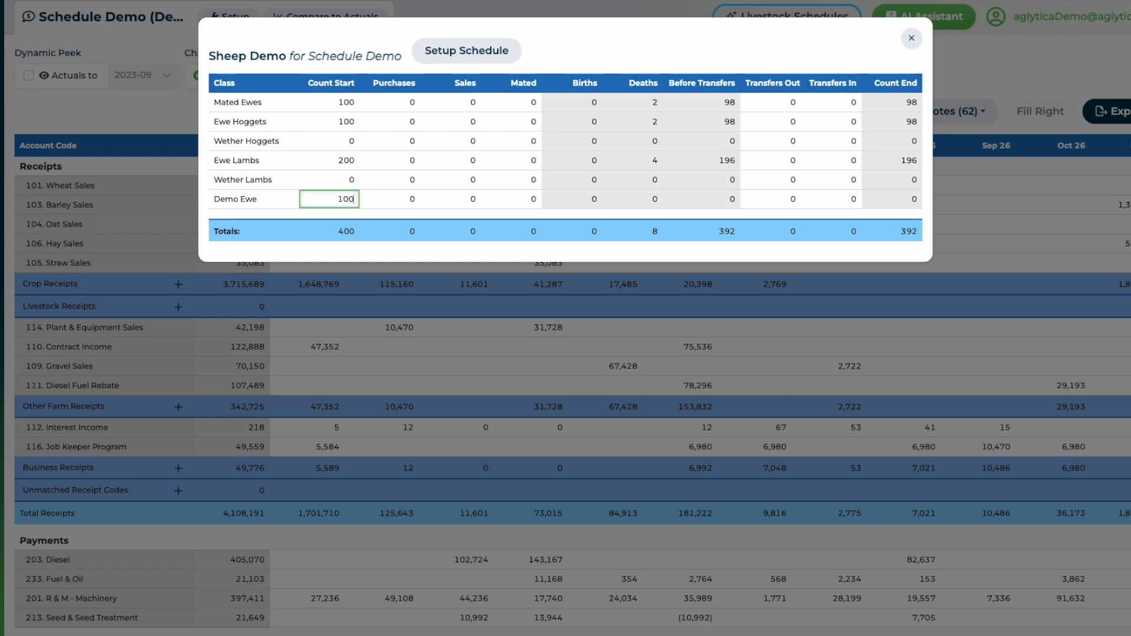
# Enter sales of 50 for Demo Ewe and 50 for Ewe Hoggets.
pyautogui.click(461, 200)
pyautogui.write('50')
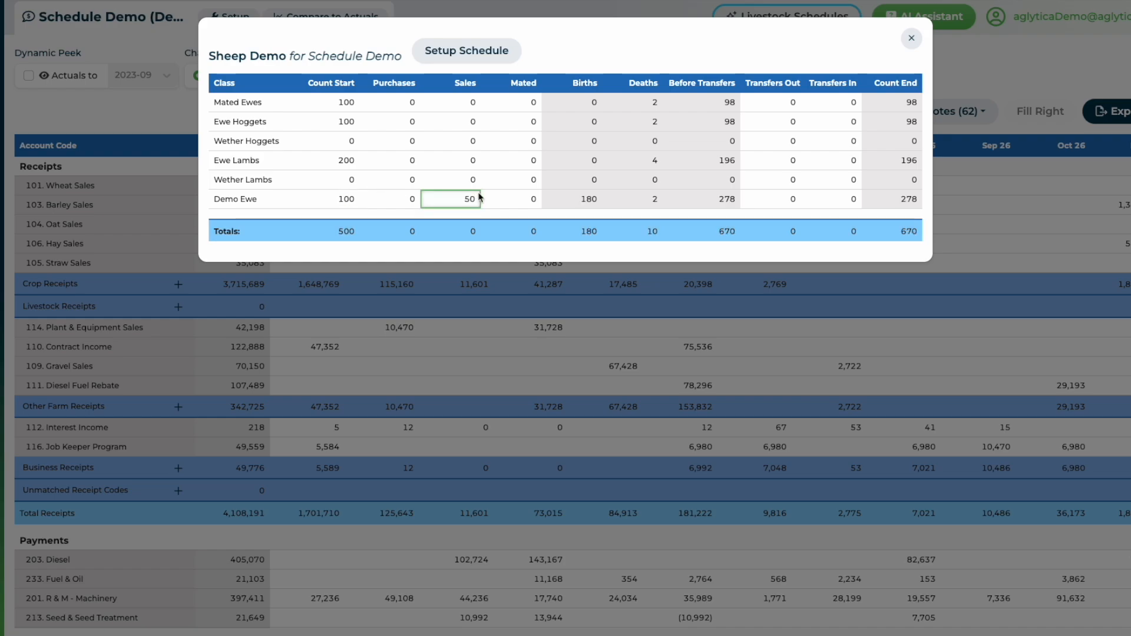
pyautogui.click(470, 123)
pyautogui.write('5')
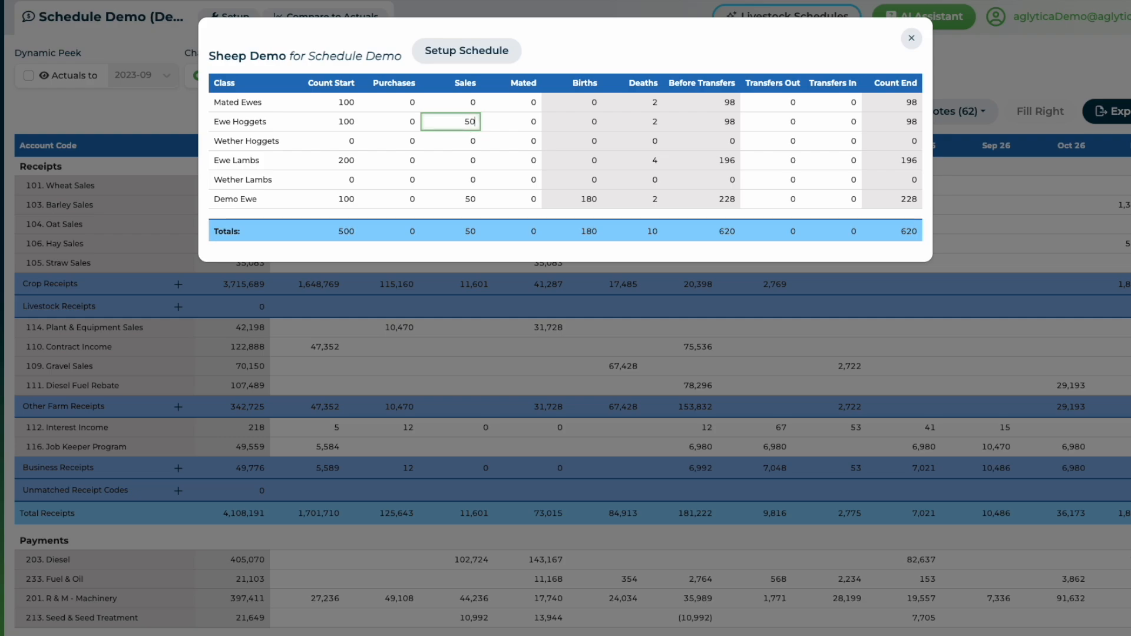
# Transfer 50 head out of Ewe Lambs and 50 head into Ewe Hoggets.
pyautogui.click(686, 146)
pyautogui.click(790, 162)
pyautogui.write('50')
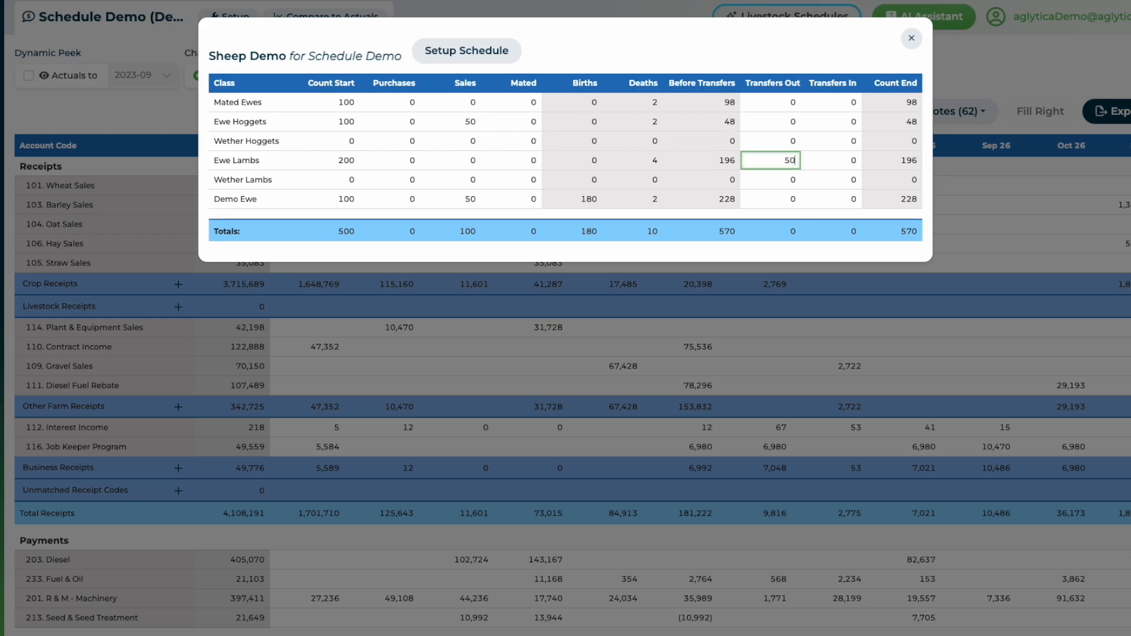
pyautogui.click(766, 180)
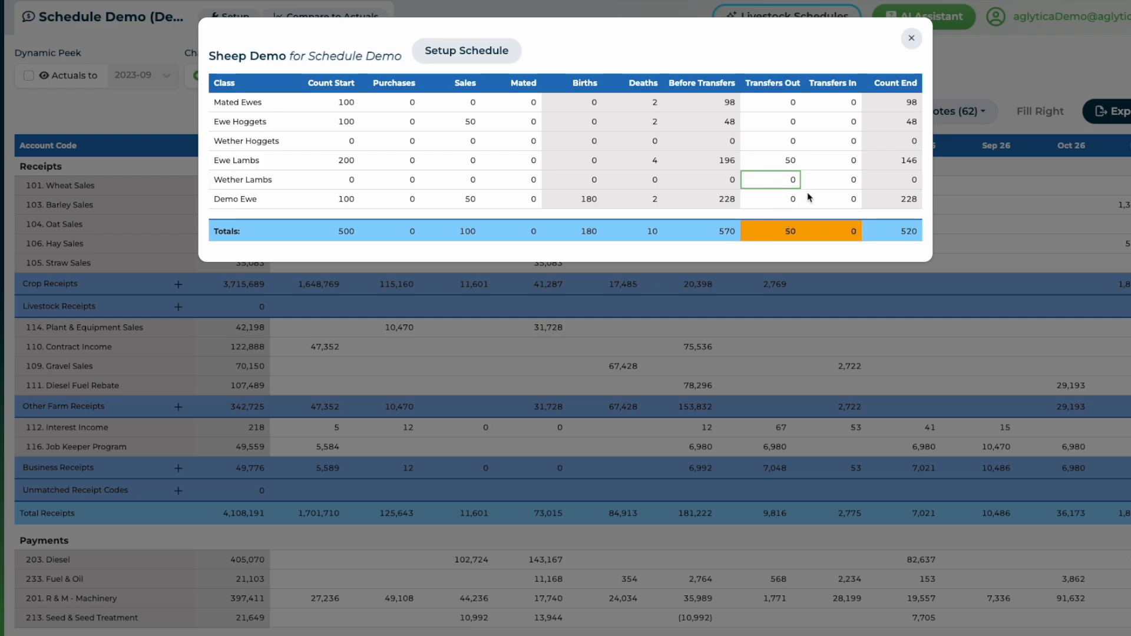
pyautogui.click(847, 124)
pyautogui.write('50')
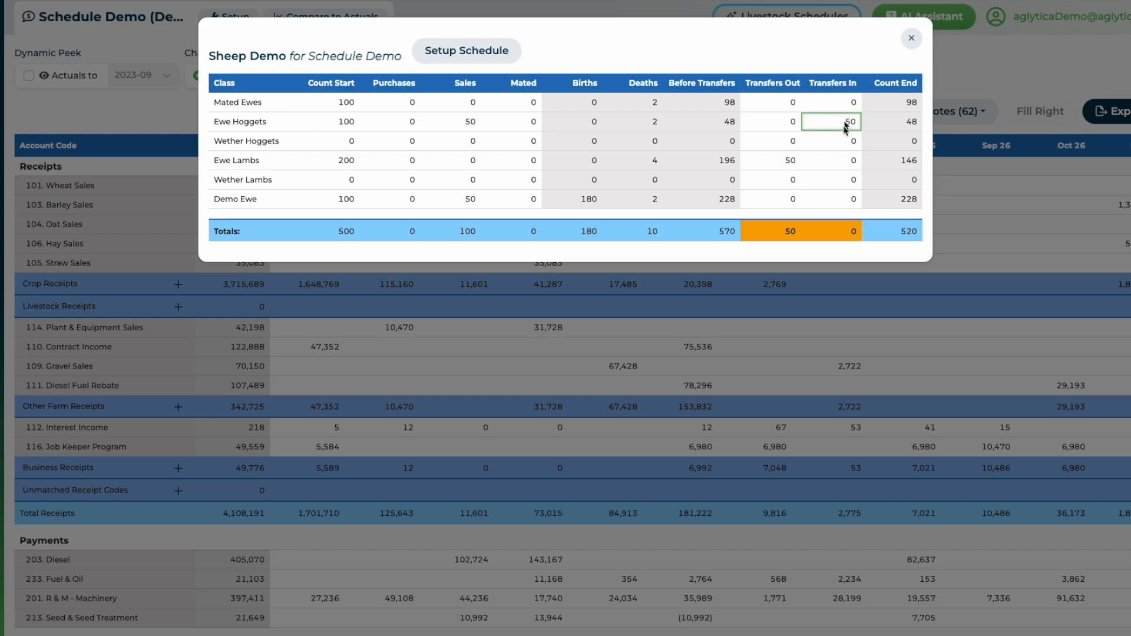
pyautogui.click(826, 156)
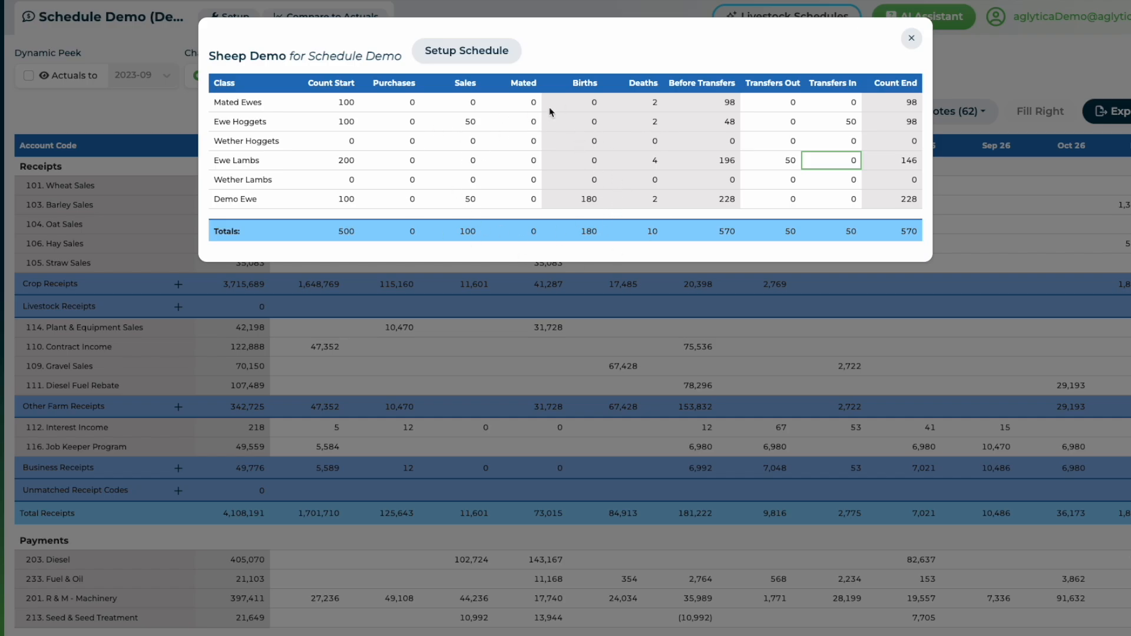
# In the schedule setup, add a 50% × sales term to the Demo Ewe Wool Sales population formula and submit.
pyautogui.click(456, 51)
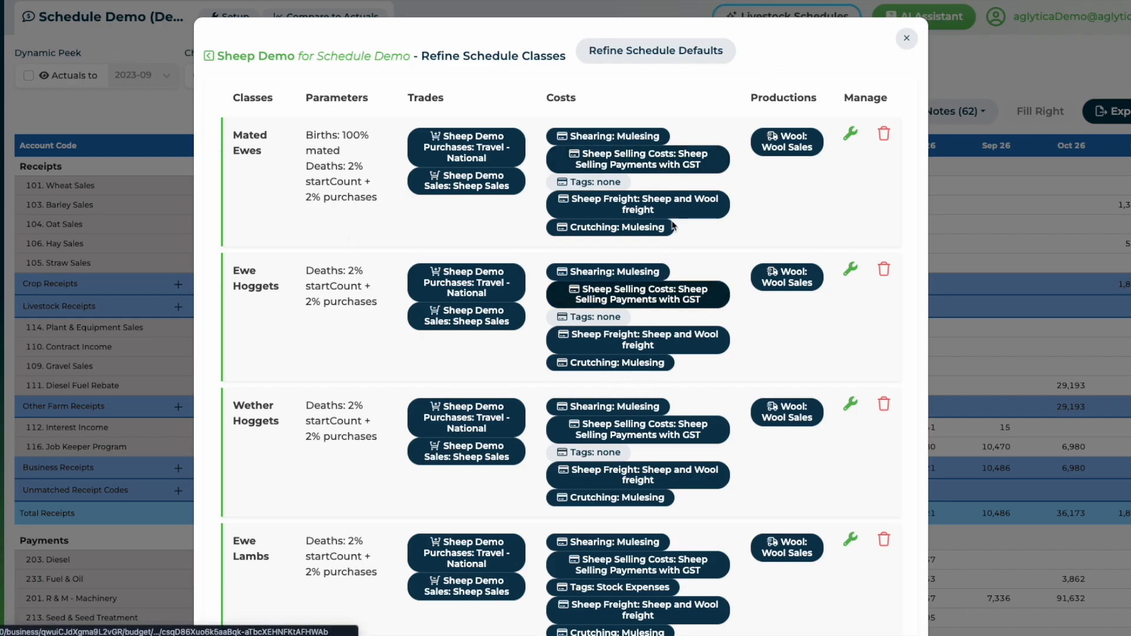
pyautogui.scroll(-1, 704, 208)
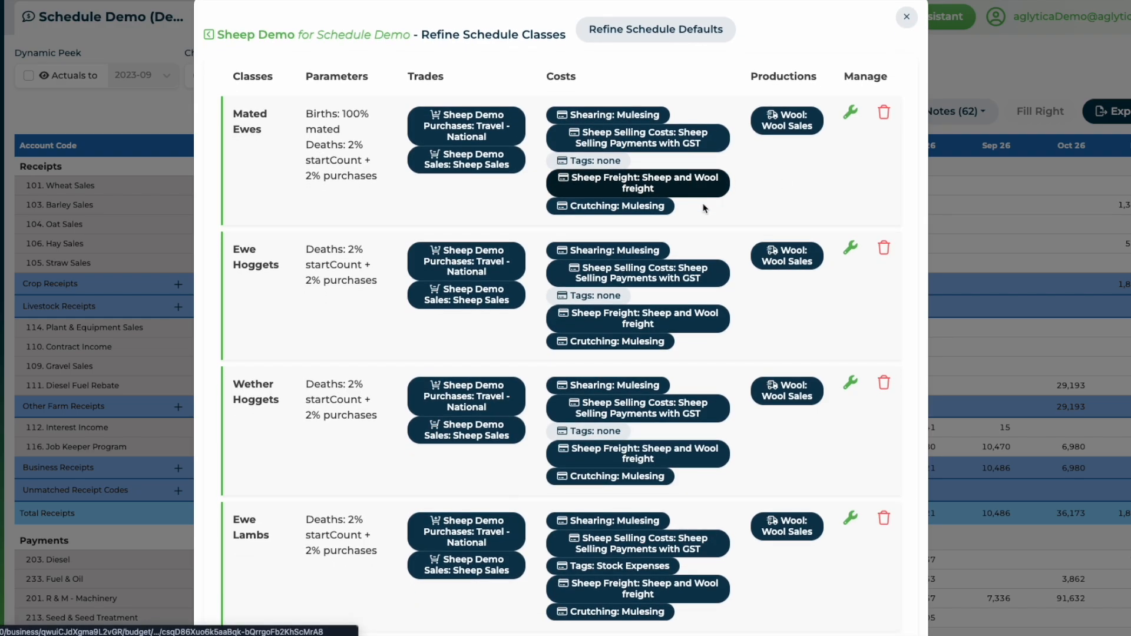
pyautogui.scroll(-5, 845, 286)
pyautogui.scroll(5, 526, 265)
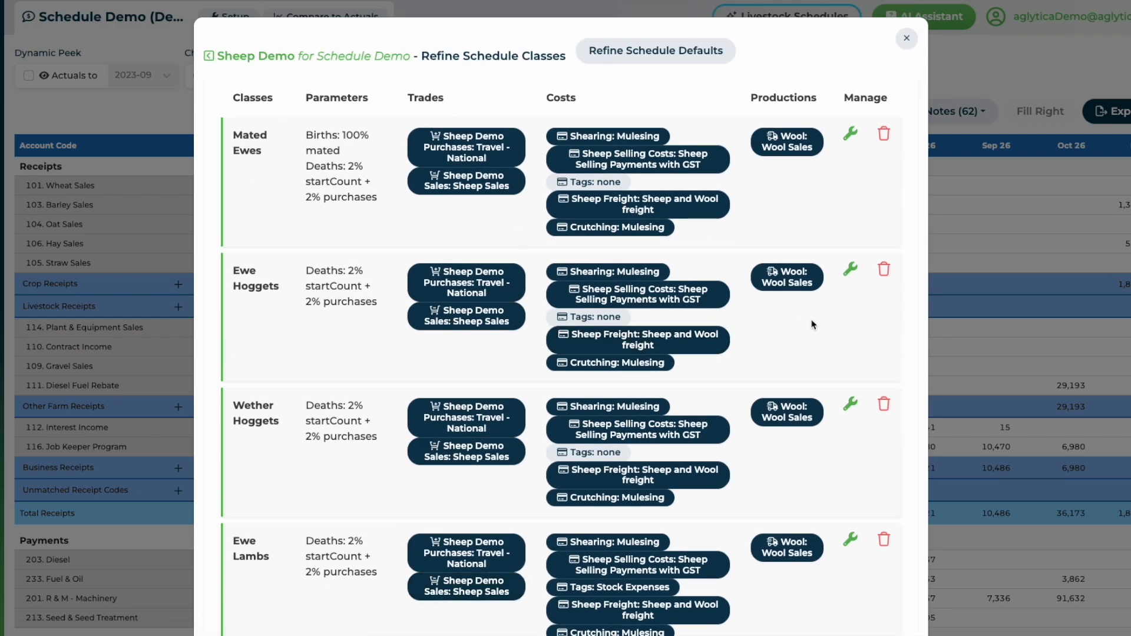
pyautogui.scroll(-5, 808, 325)
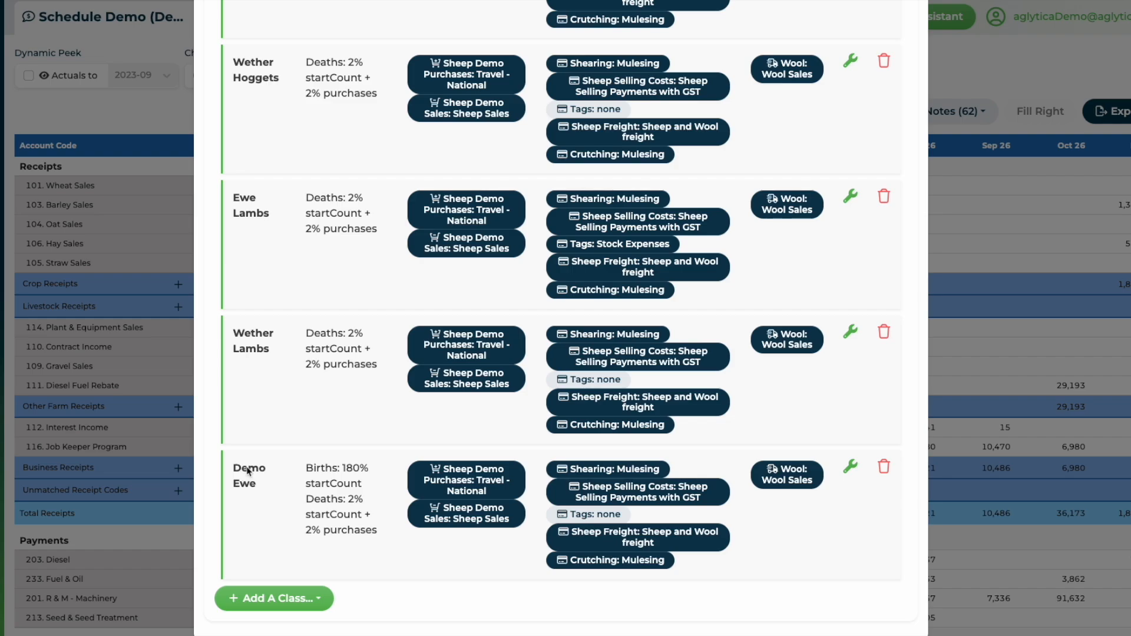
pyautogui.click(792, 481)
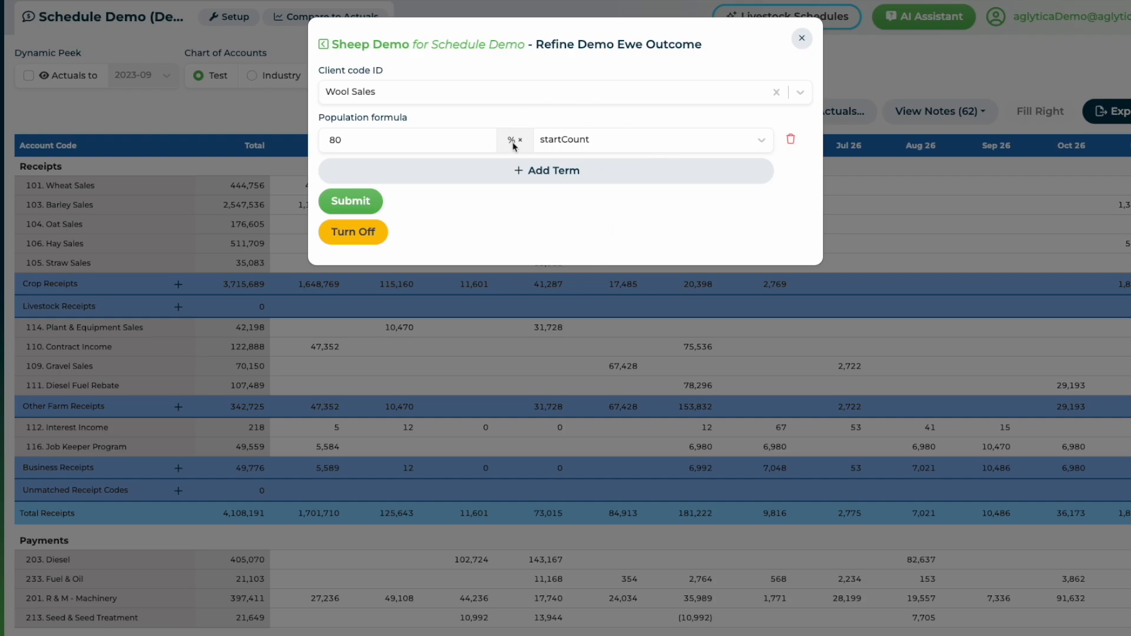
pyautogui.click(515, 173)
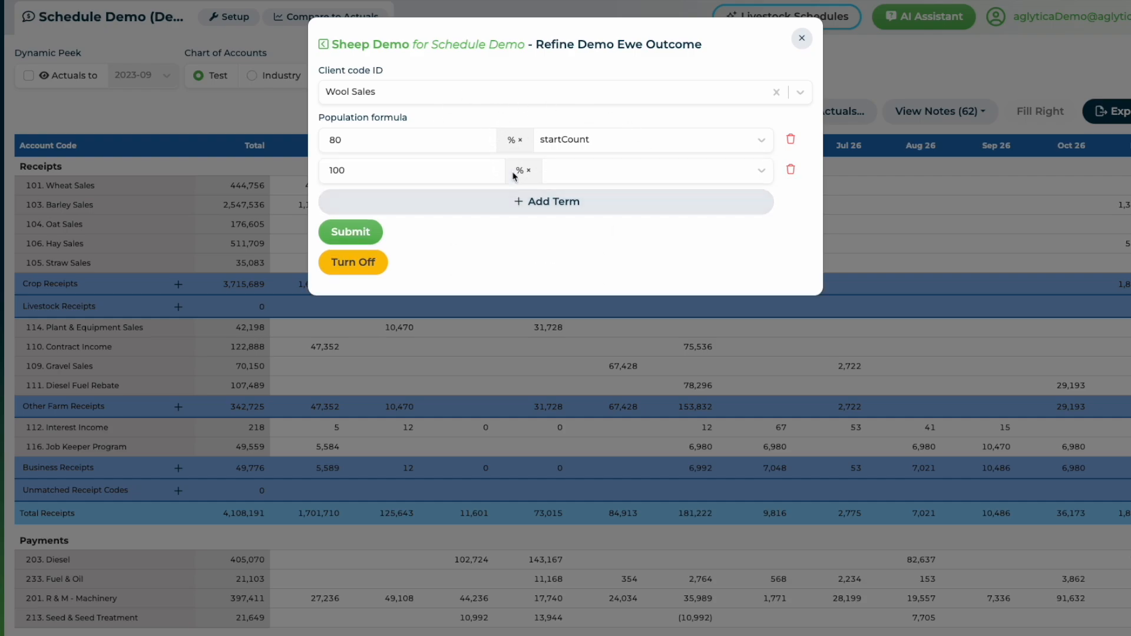
pyautogui.click(383, 171)
pyautogui.doubleClick(383, 171)
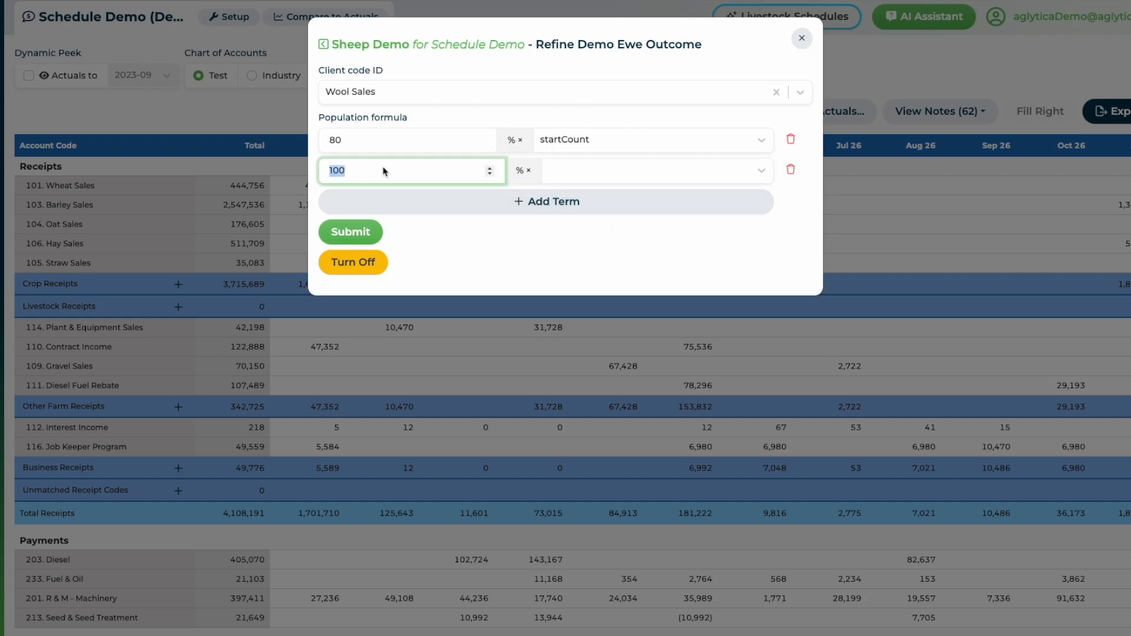
pyautogui.write('50')
pyautogui.click(625, 170)
pyautogui.click(614, 265)
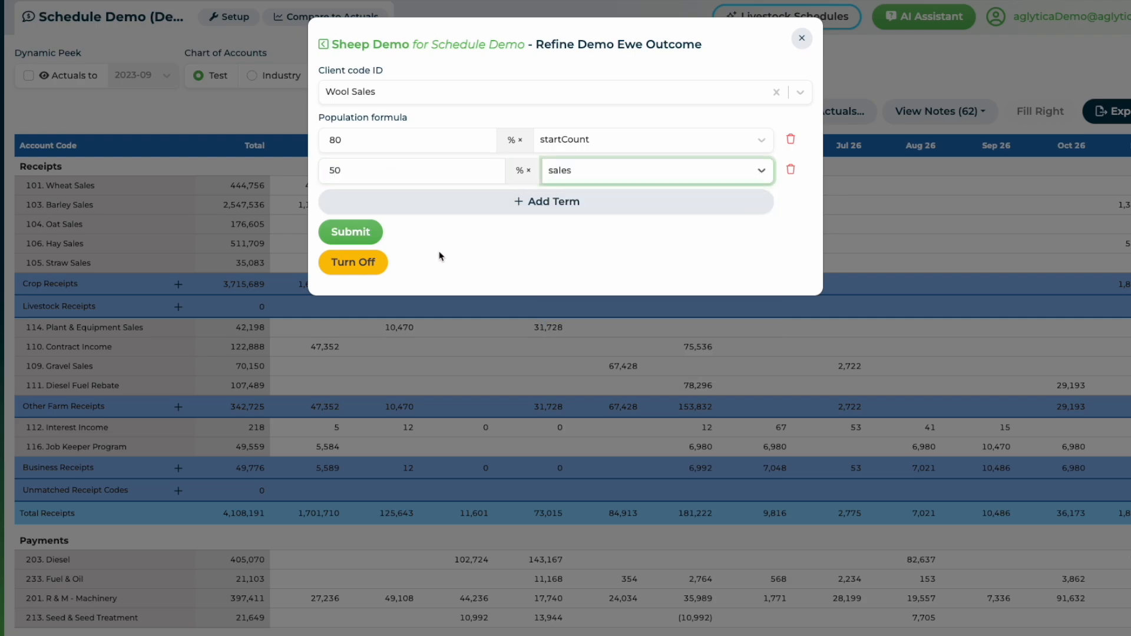
pyautogui.click(350, 232)
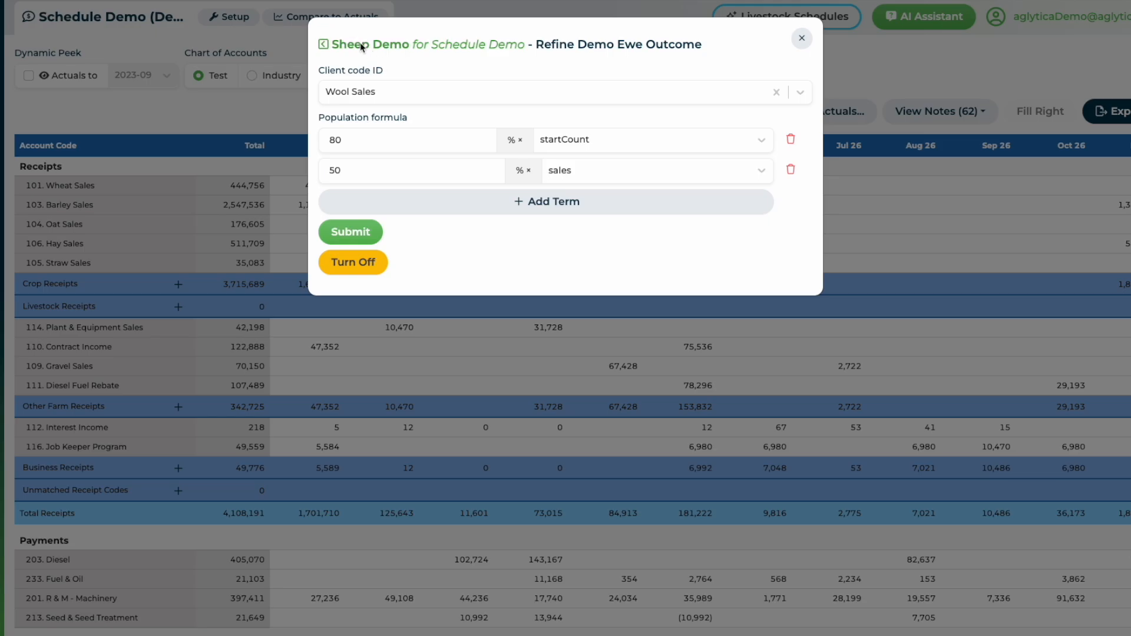
# Change the Demo Ewe class births formula to 170% of startCount and save the change.
pyautogui.scroll(-5, 533, 241)
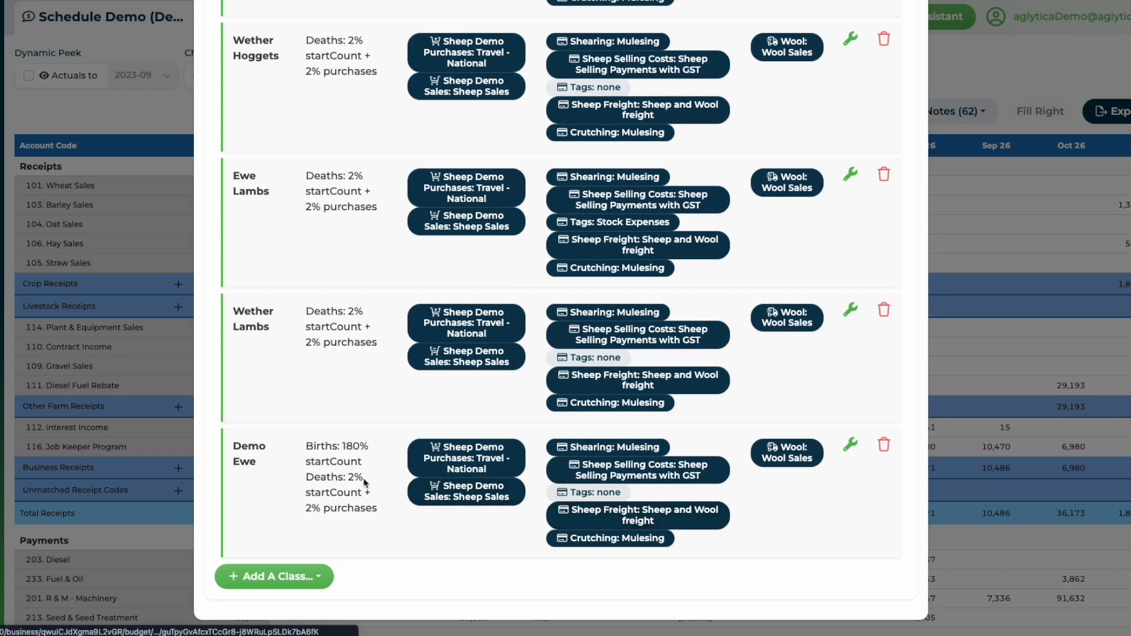
pyautogui.click(849, 446)
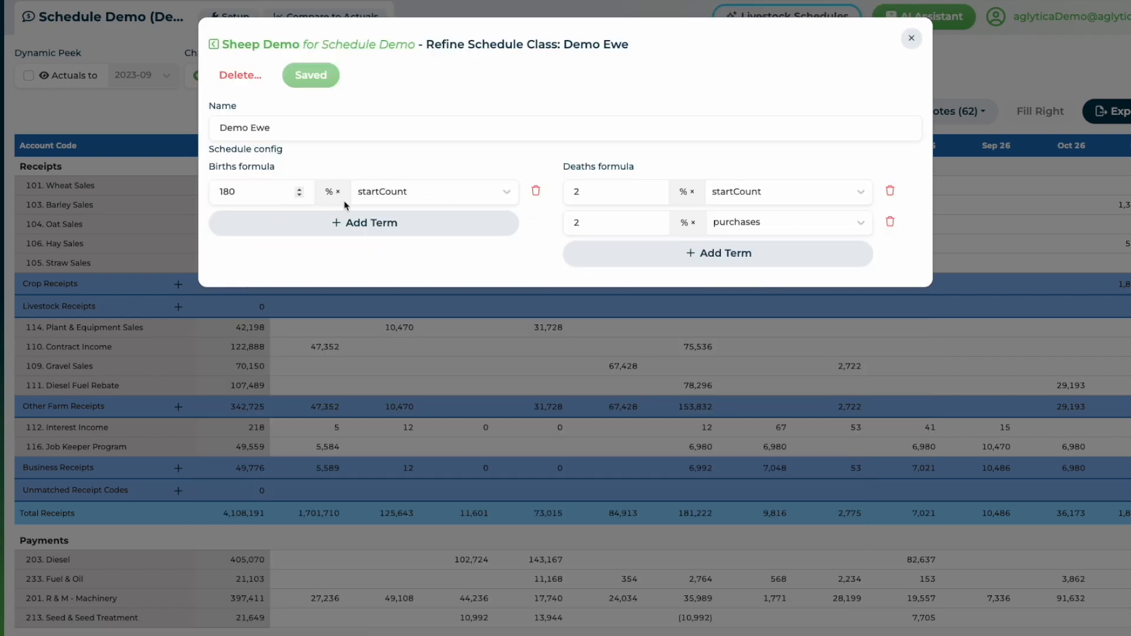
pyautogui.click(250, 190)
pyautogui.click(247, 194)
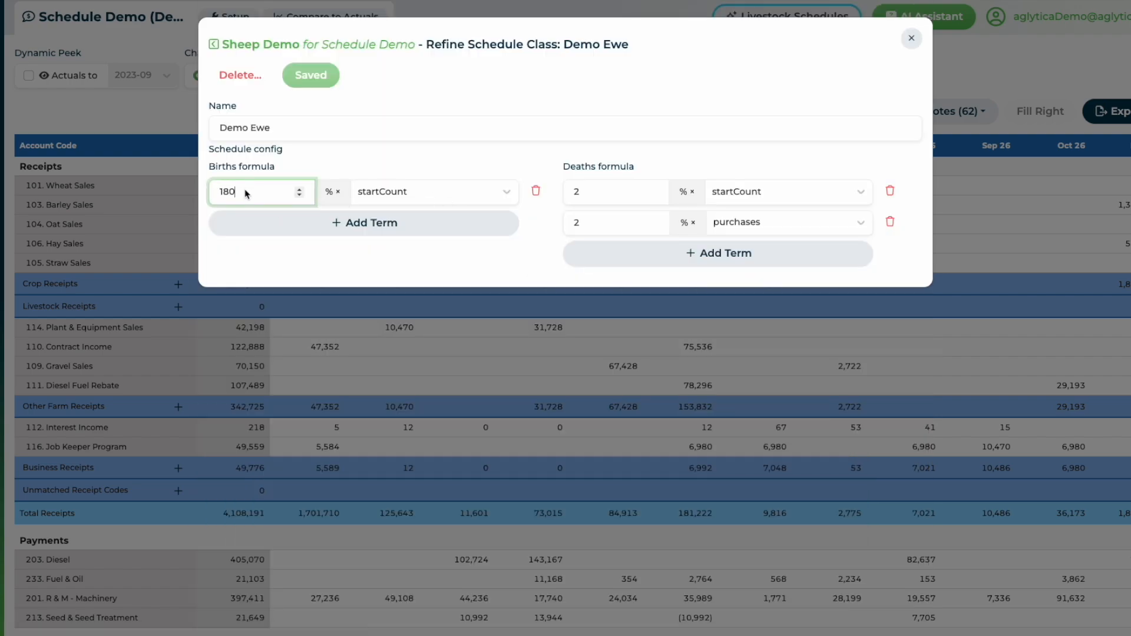
pyautogui.press('BackSpace')
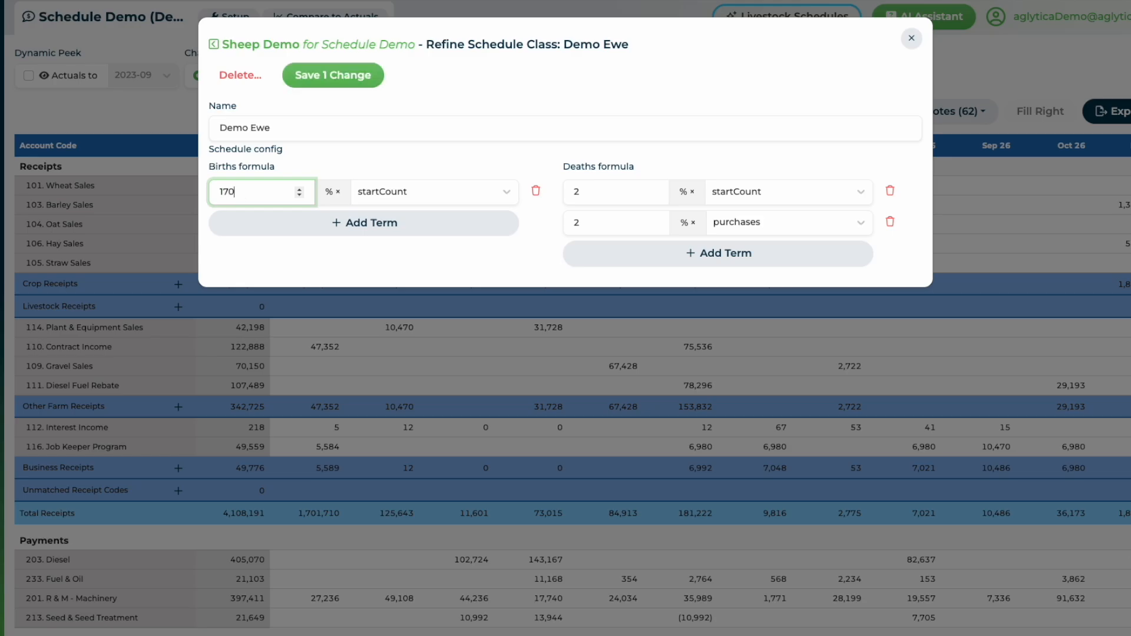
pyautogui.click(333, 75)
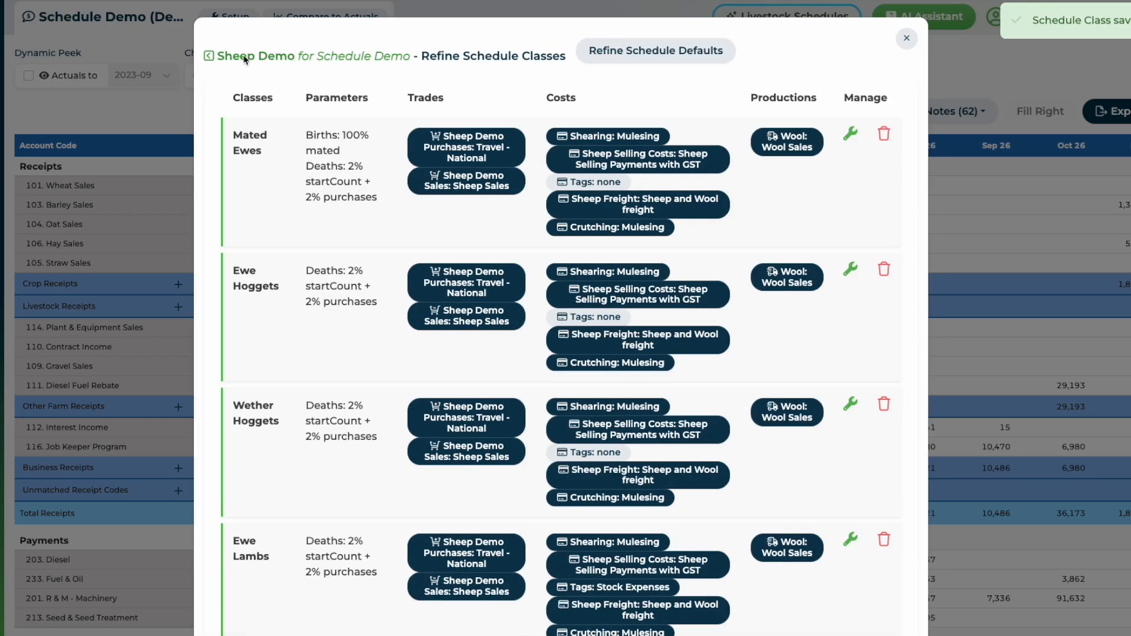
# Close the schedule and add the Wool Sales account under Livestock Receipts in the budget.
pyautogui.click(246, 56)
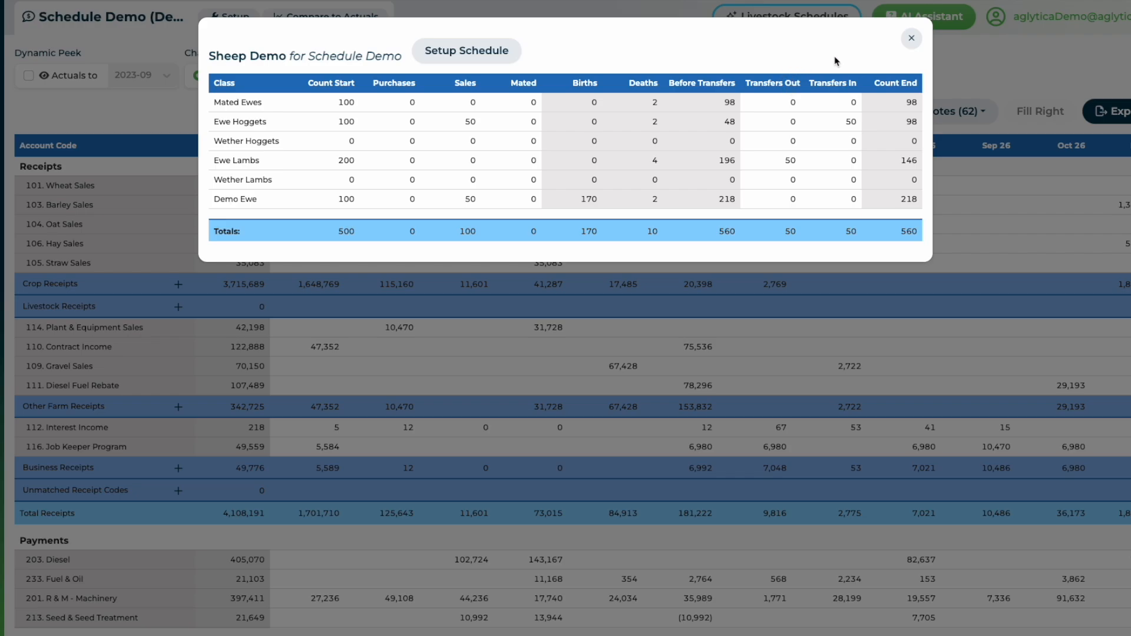
pyautogui.click(911, 39)
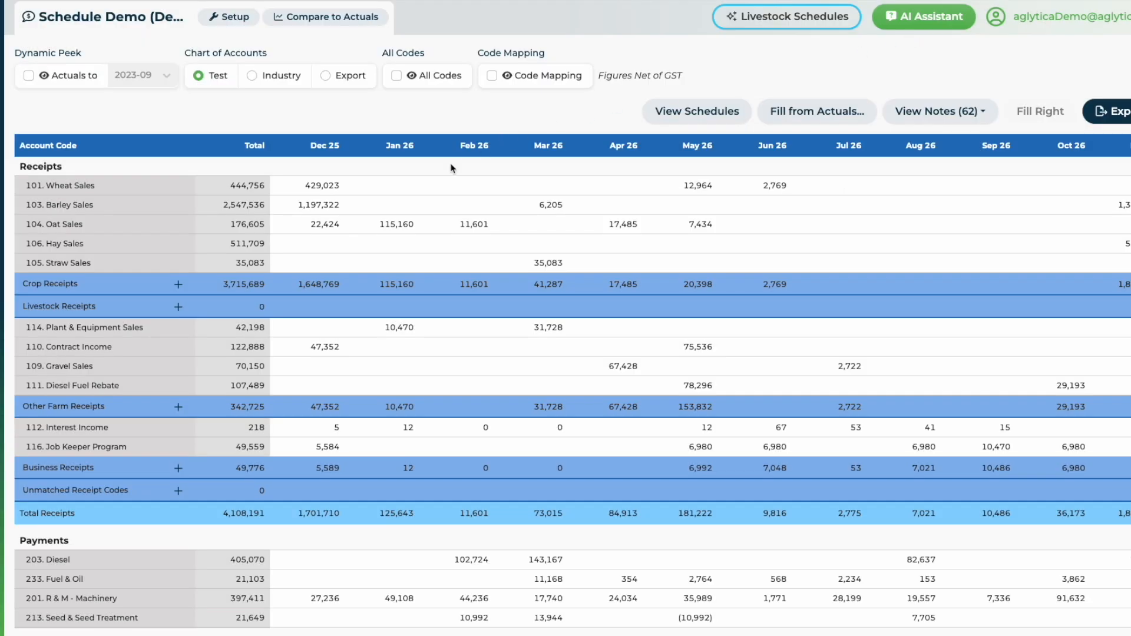
pyautogui.click(179, 309)
pyautogui.click(105, 363)
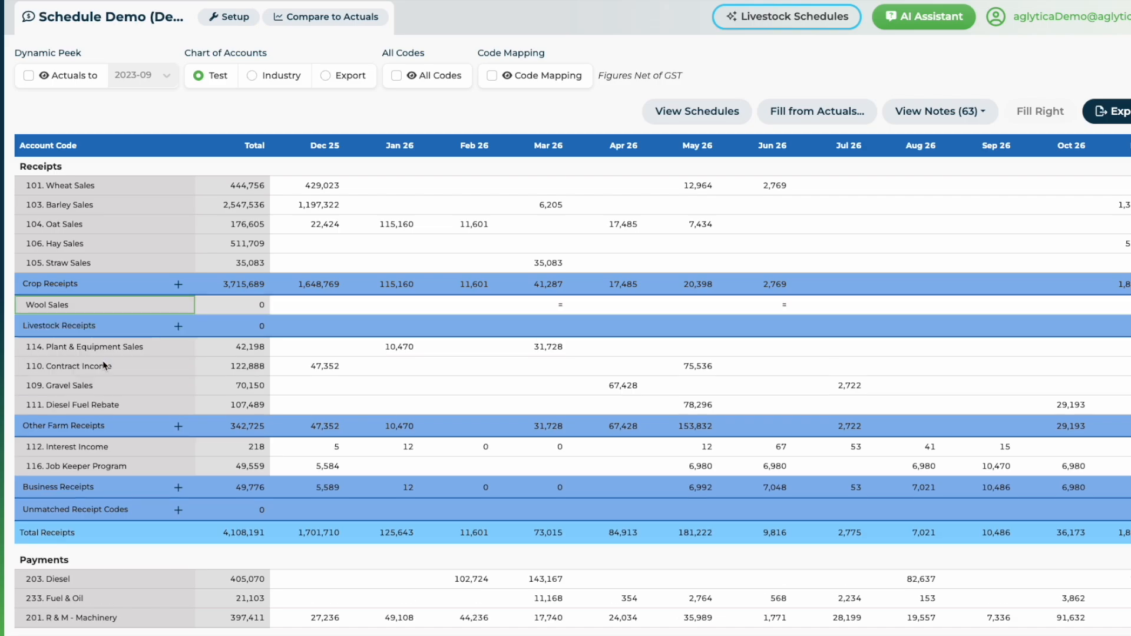
# Open the Wool Sales allocation table and set Demo Ewe's May 26 share to 60% and Mated Ewes' Mar 26 share to 20%.
pyautogui.click(468, 307)
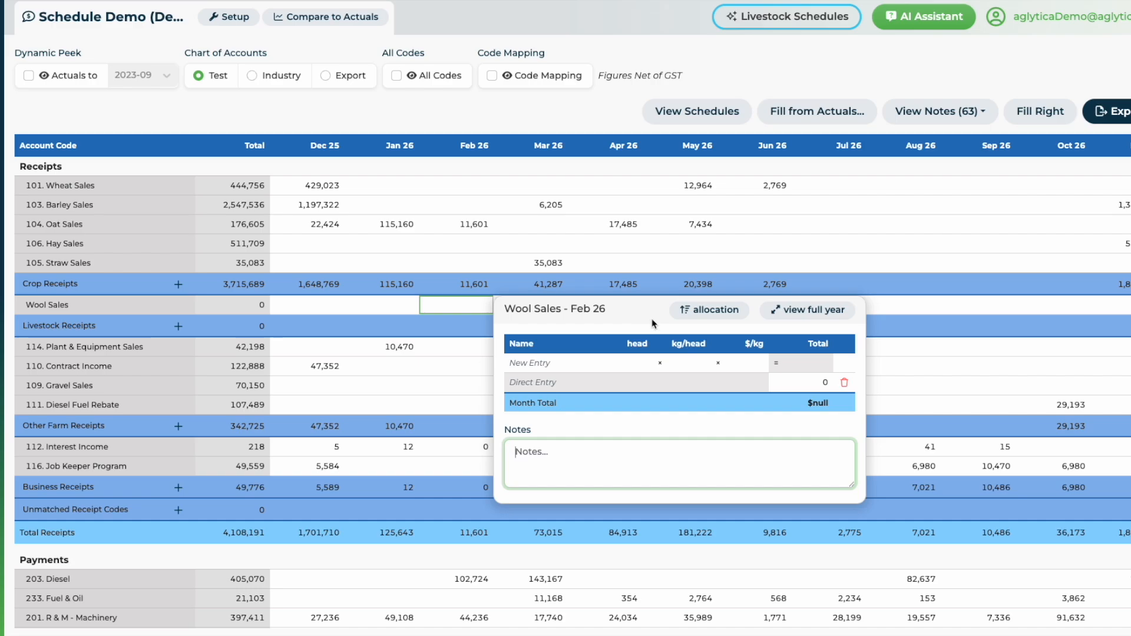
pyautogui.click(707, 315)
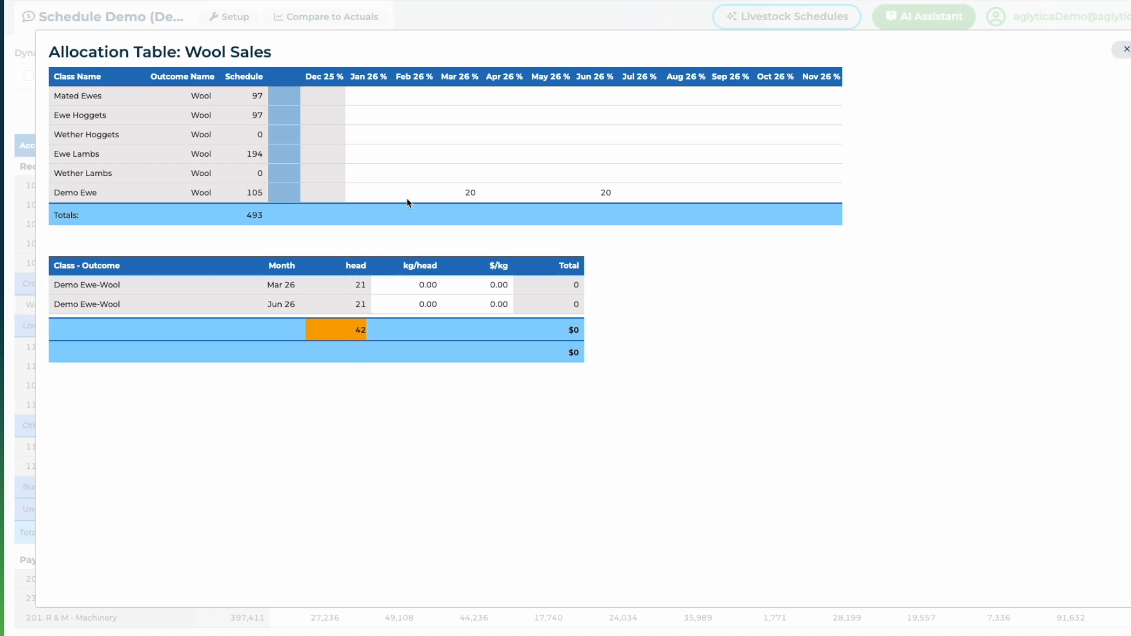
pyautogui.click(555, 192)
pyautogui.write('20')
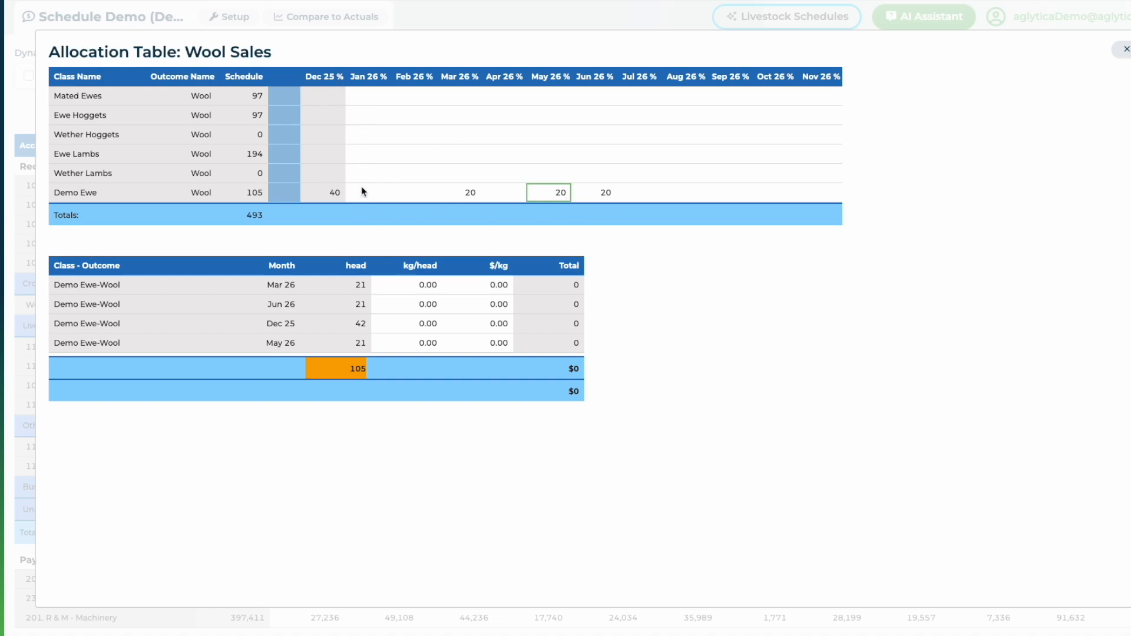
pyautogui.doubleClick(554, 192)
pyautogui.write('60')
pyautogui.click(576, 222)
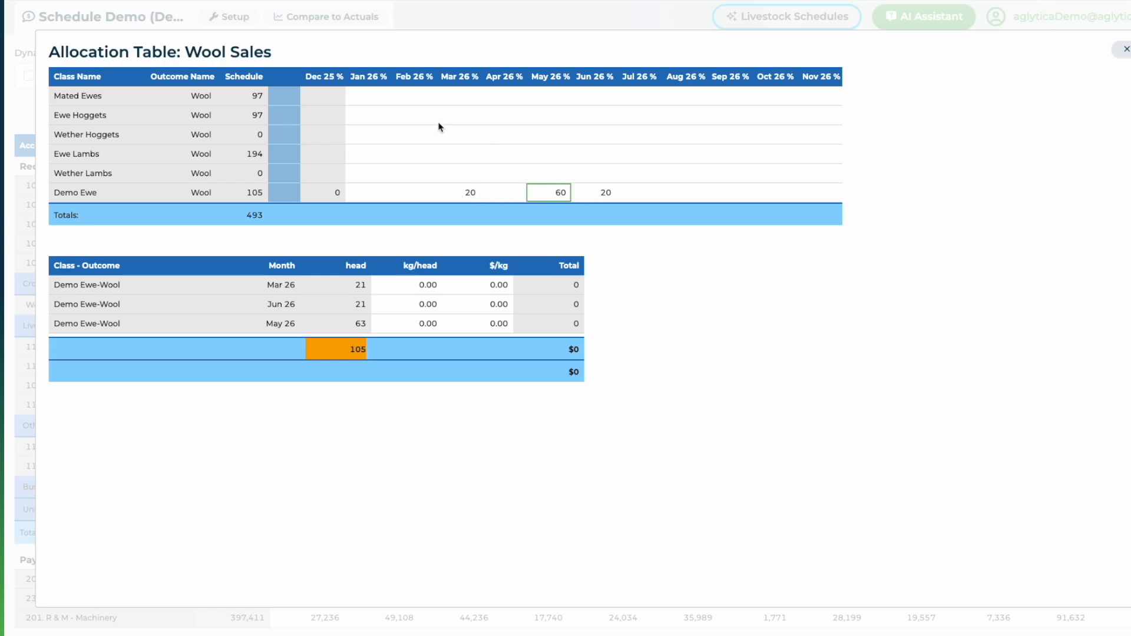
pyautogui.click(461, 96)
pyautogui.write('20')
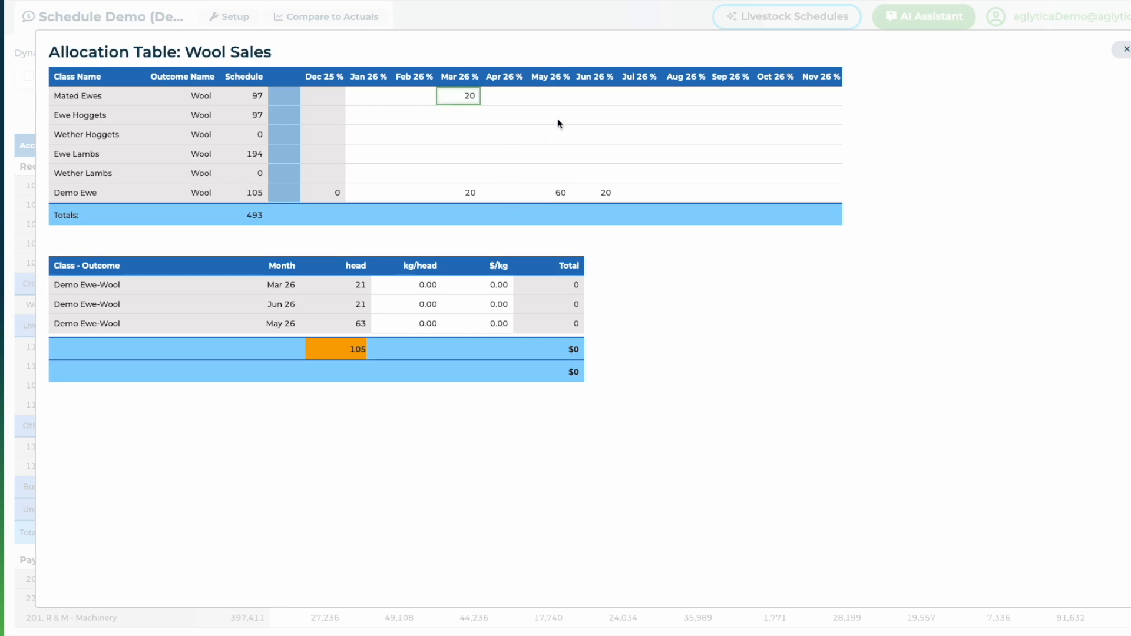
# Set Mated Ewes' May 26 wool share to 20% and Wether Hoggets' Feb 26 share to 40%.
pyautogui.click(553, 99)
pyautogui.write('20')
pyautogui.click(411, 139)
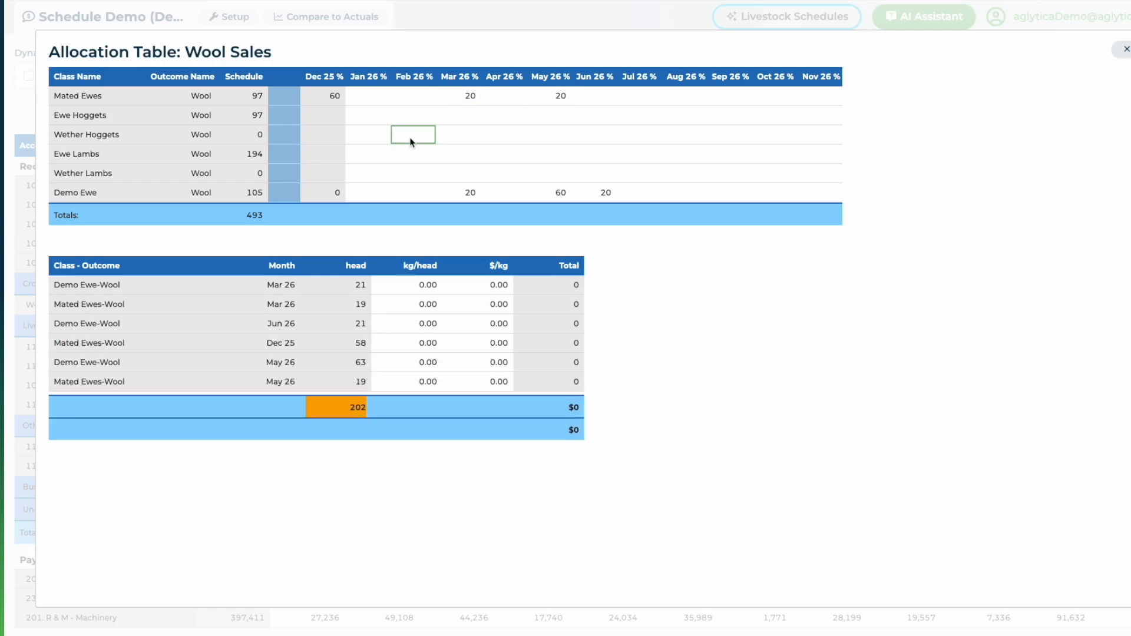
pyautogui.write('40')
pyautogui.click(478, 136)
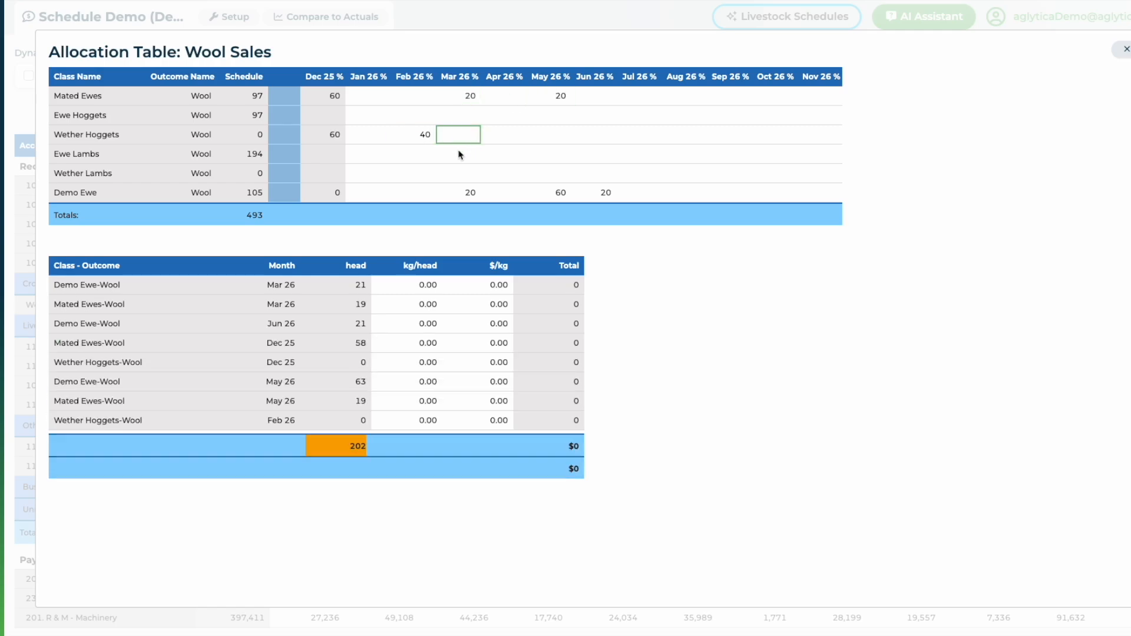
pyautogui.click(428, 172)
pyautogui.write('30')
pyautogui.doubleClick(425, 174)
pyautogui.press('BackSpace')
# Set Ewe Lambs' Feb 26 wool share to 40% and Ewe Hoggets' Mar 26 share to 50%.
pyautogui.click(414, 159)
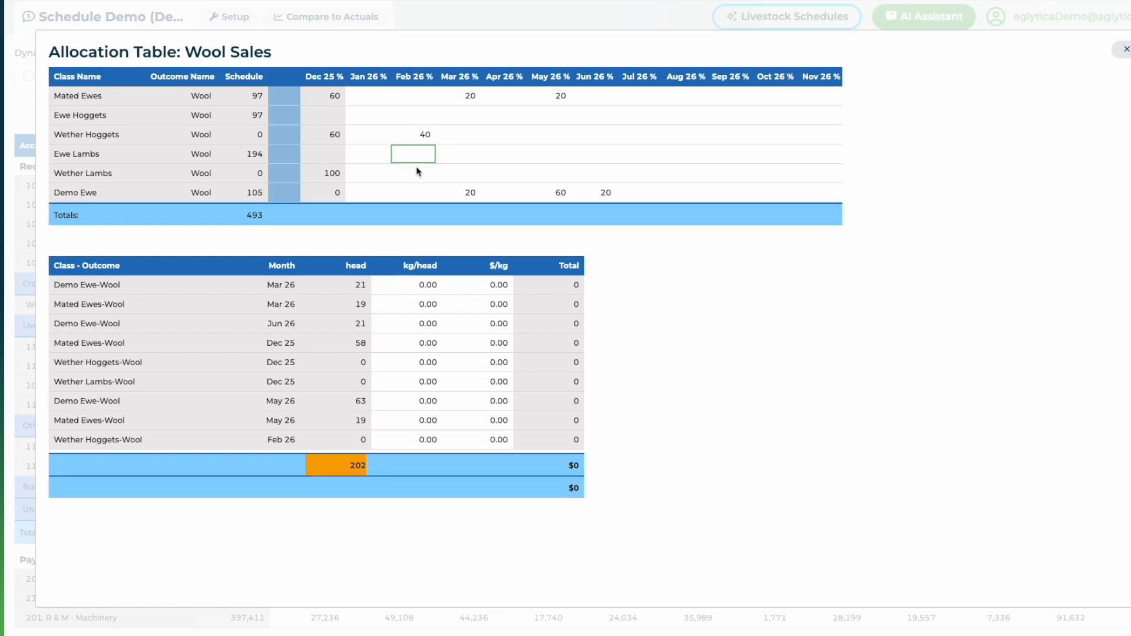
pyautogui.write('40')
pyautogui.click(523, 148)
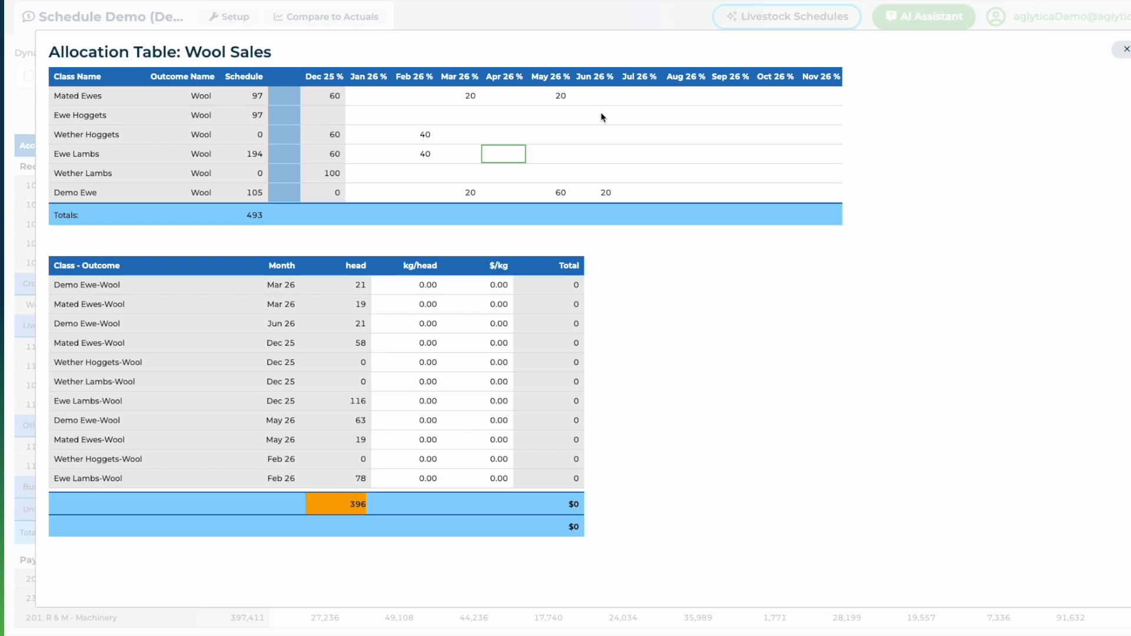
pyautogui.click(471, 117)
pyautogui.write('50')
pyautogui.click(493, 140)
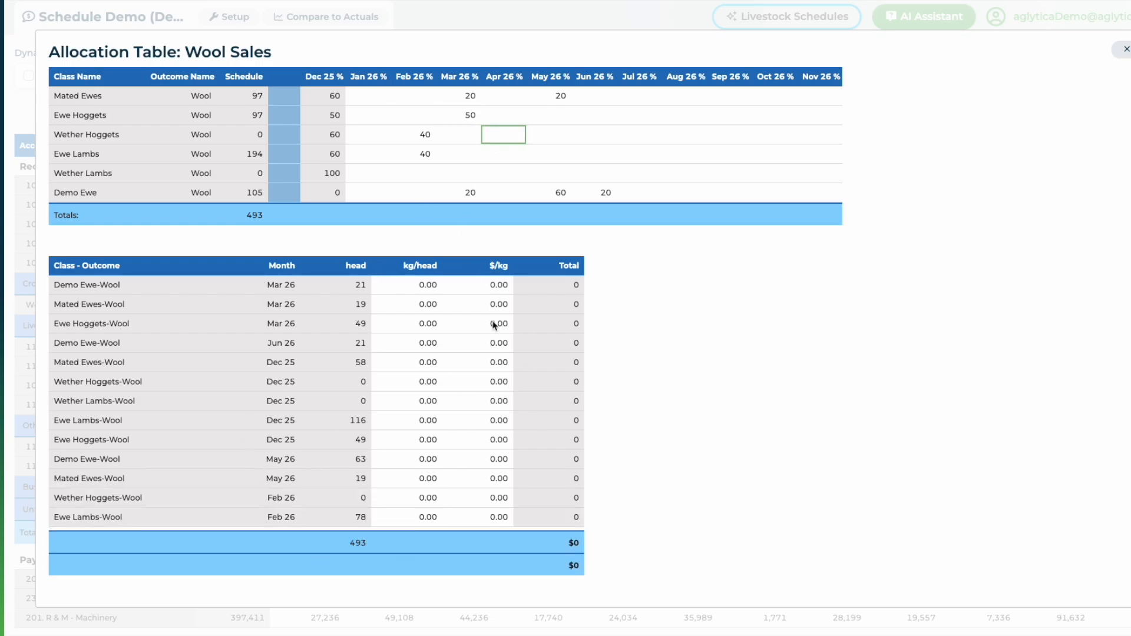
# Enter 2 kg/head and $4/kg for the Demo Ewe-Wool sale in Mar 26.
pyautogui.click(436, 287)
pyautogui.write('2')
pyautogui.click(499, 287)
pyautogui.write('4')
# Enter 3 kg/head and $5/kg for the Mated Ewes-Wool sale in Mar 26.
pyautogui.click(431, 305)
pyautogui.write('3')
pyautogui.click(504, 305)
pyautogui.write('5')
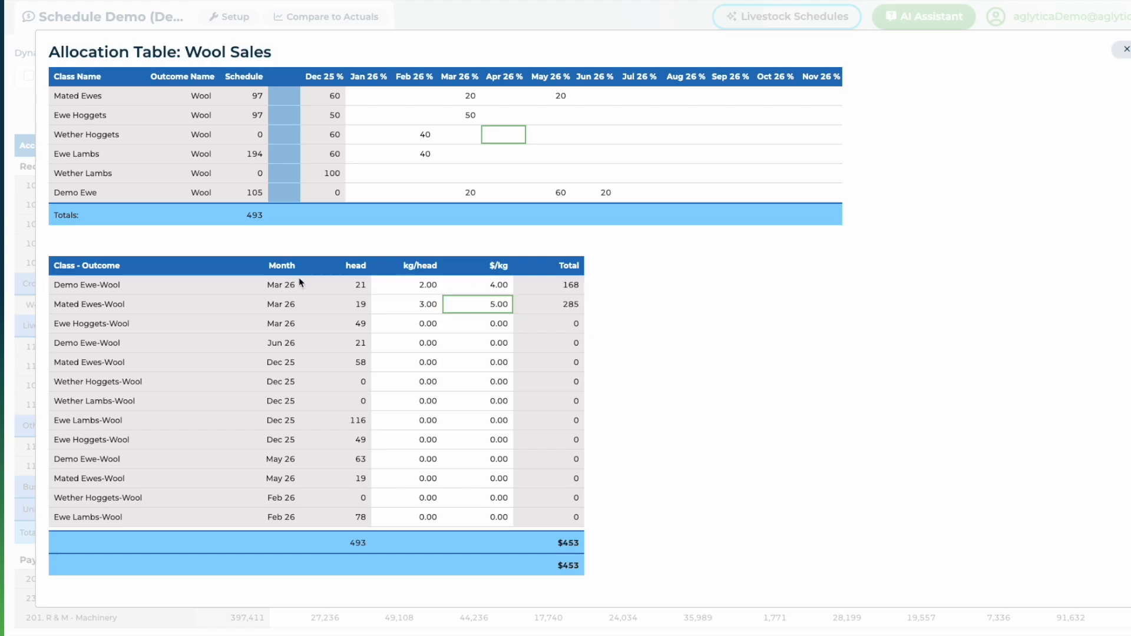
# Reset the Mated Ewes-Wool Mar 26 kg/head and $/kg values to 0.
pyautogui.click(429, 346)
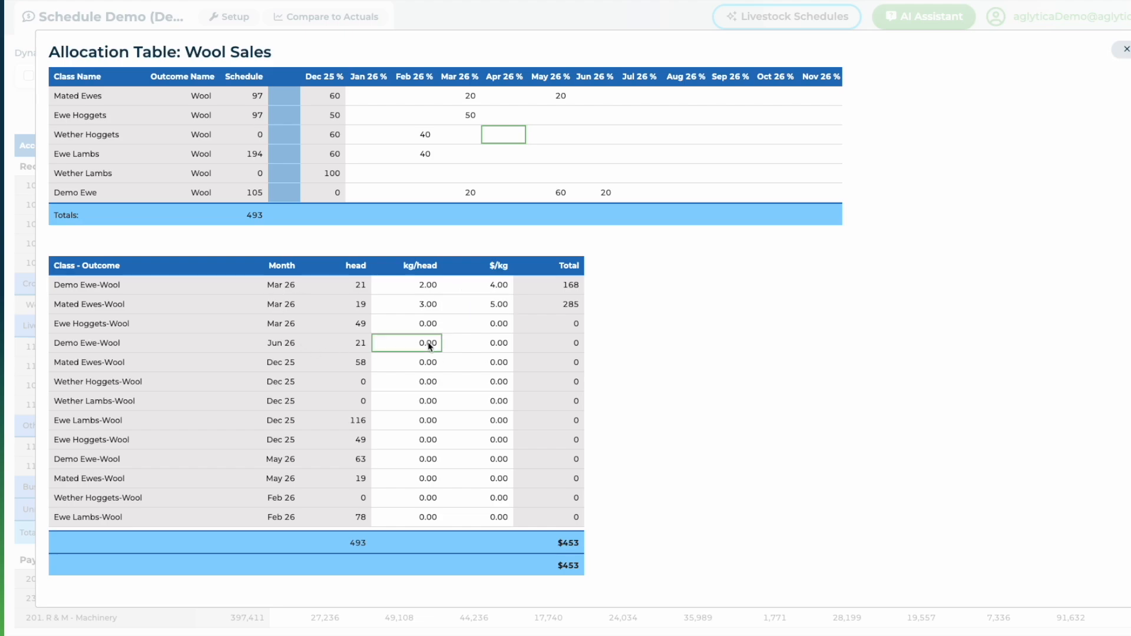
pyautogui.click(429, 305)
pyautogui.write('0')
pyautogui.click(505, 303)
pyautogui.write('0')
# Enter 5 kg/head and $4/kg for the Demo Ewe-Wool sale in Jun 26, then close the allocation table.
pyautogui.click(413, 345)
pyautogui.write('5')
pyautogui.click(504, 348)
pyautogui.write('4')
pyautogui.click(726, 360)
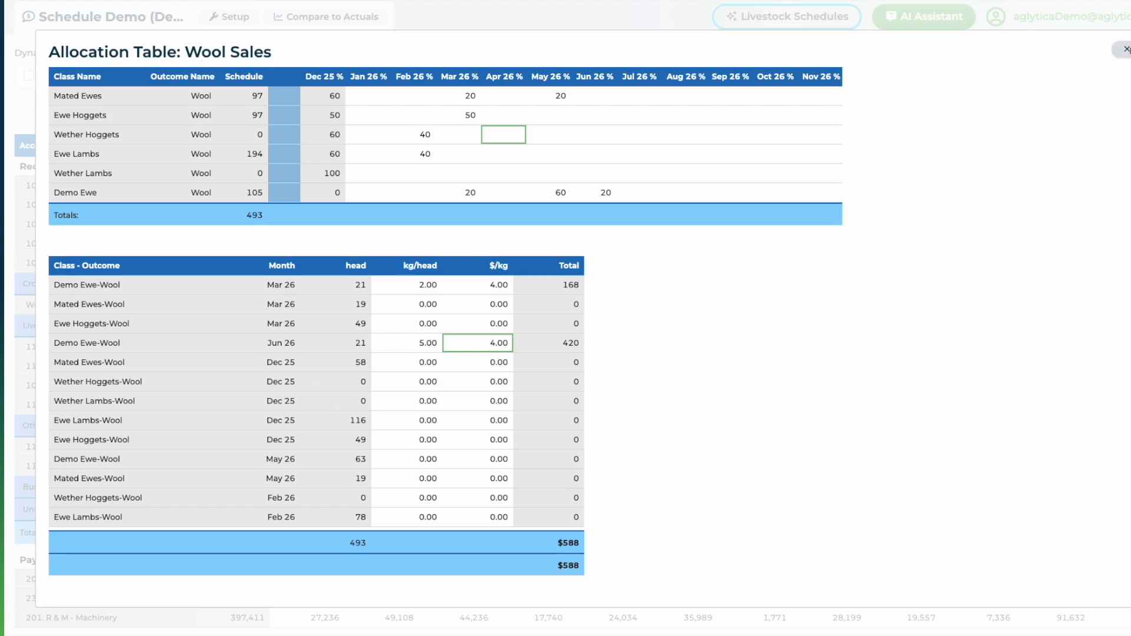
pyautogui.click(1125, 49)
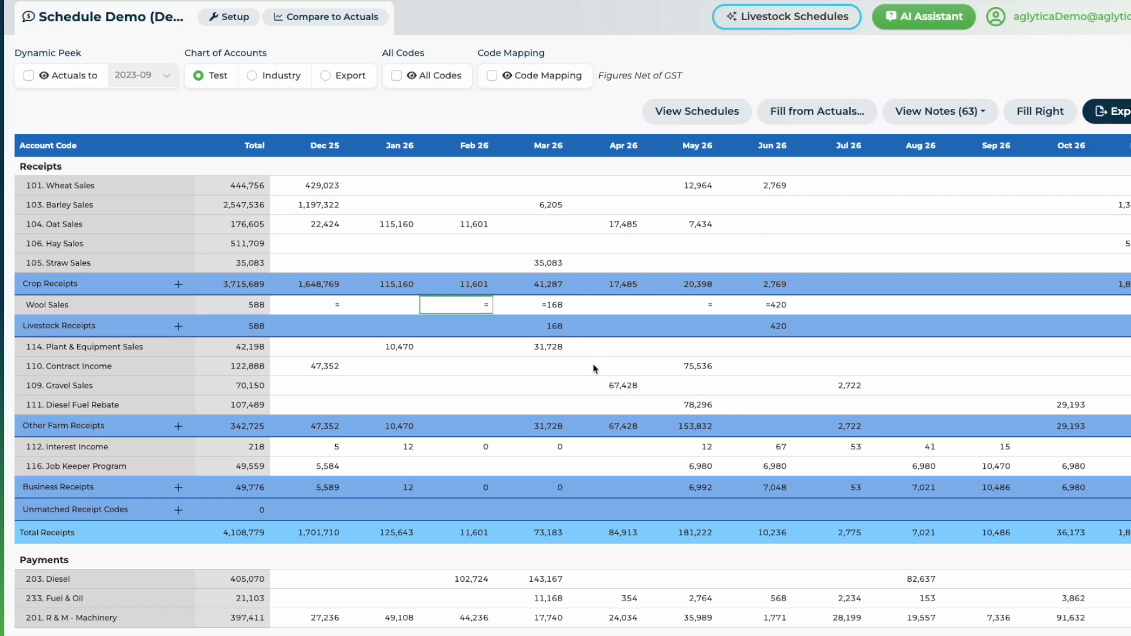